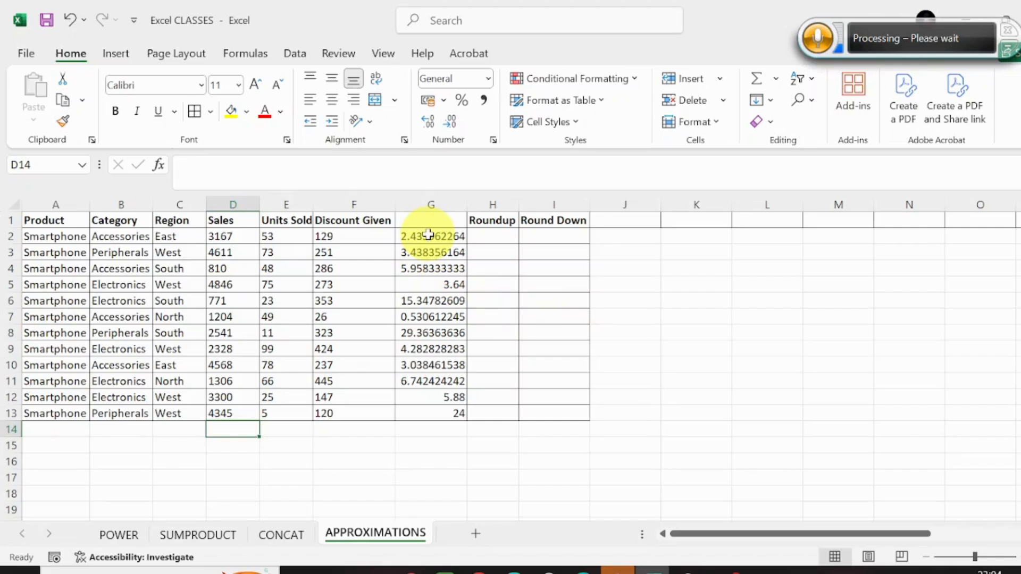
# Step: Enter =ROUNDUP(G2,2) in cell H2 and fill the formula down the Roundup column to row 13
pyautogui.click(500, 237)
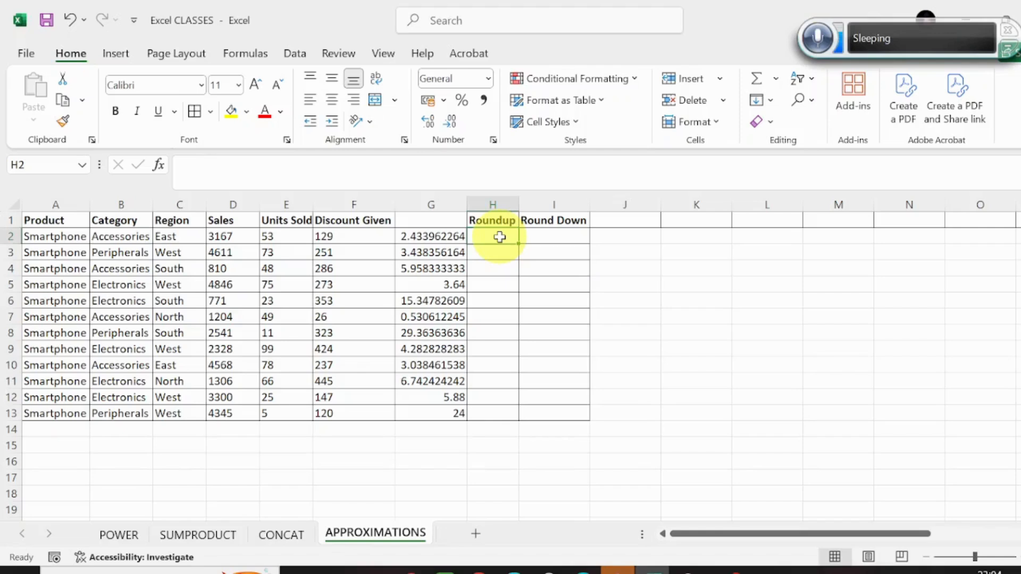
pyautogui.write('=')
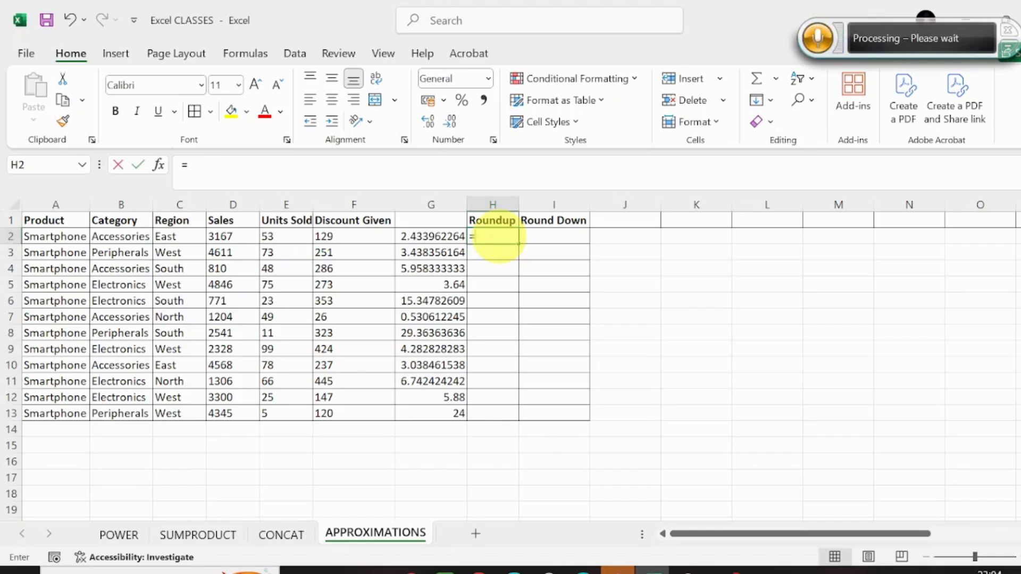
pyautogui.write('r')
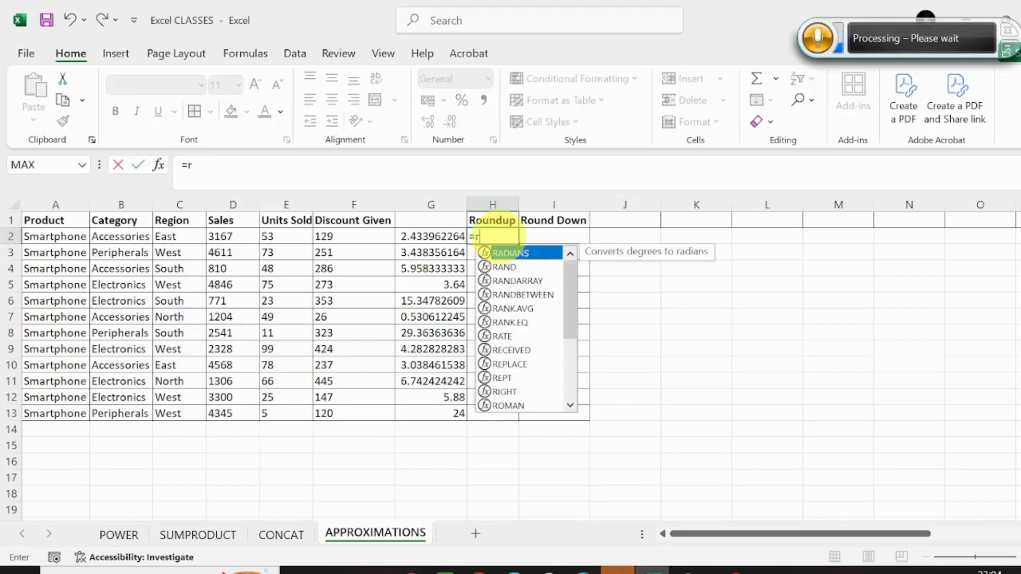
pyautogui.write('ound')
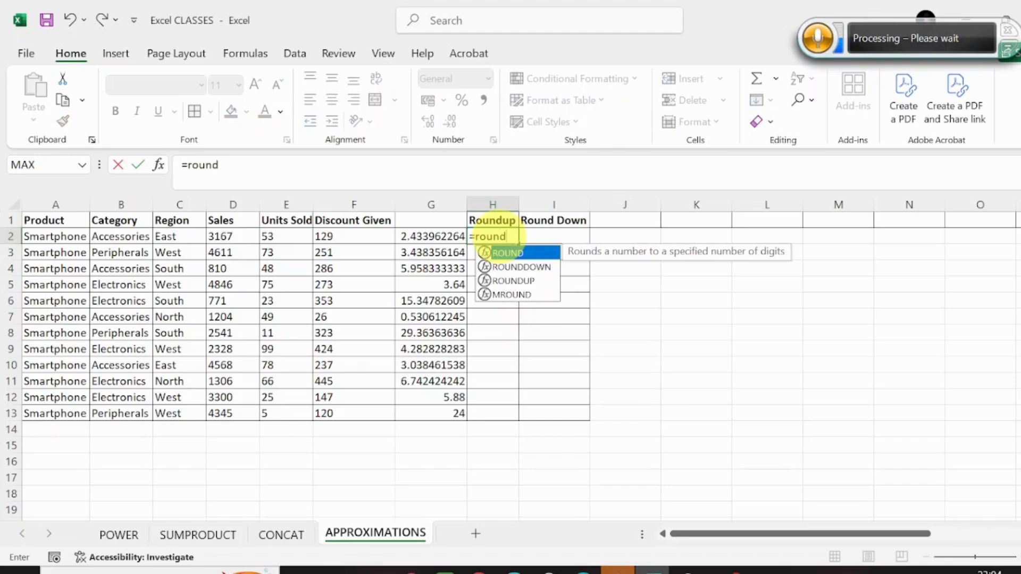
pyautogui.write('up')
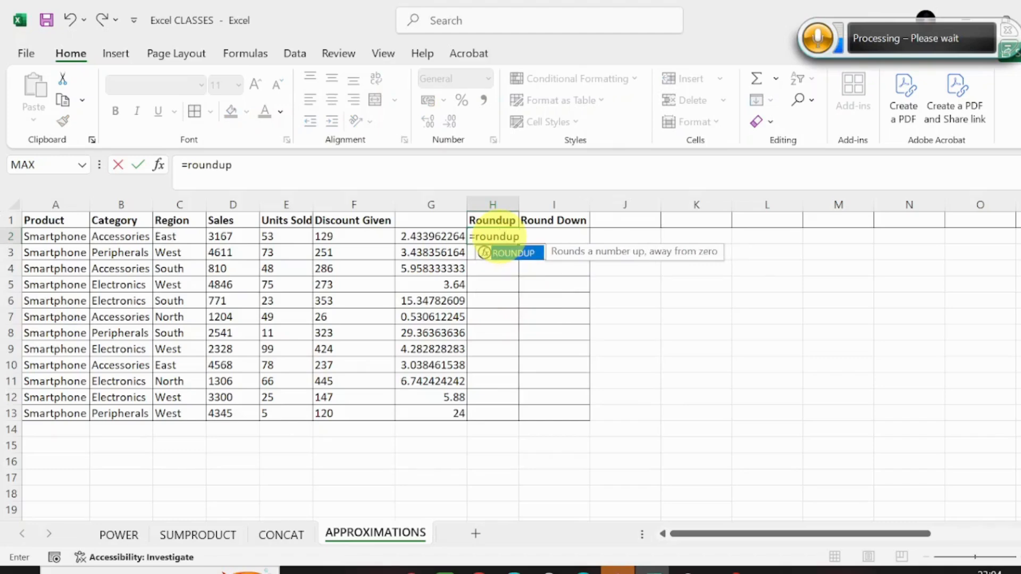
pyautogui.doubleClick(511, 253)
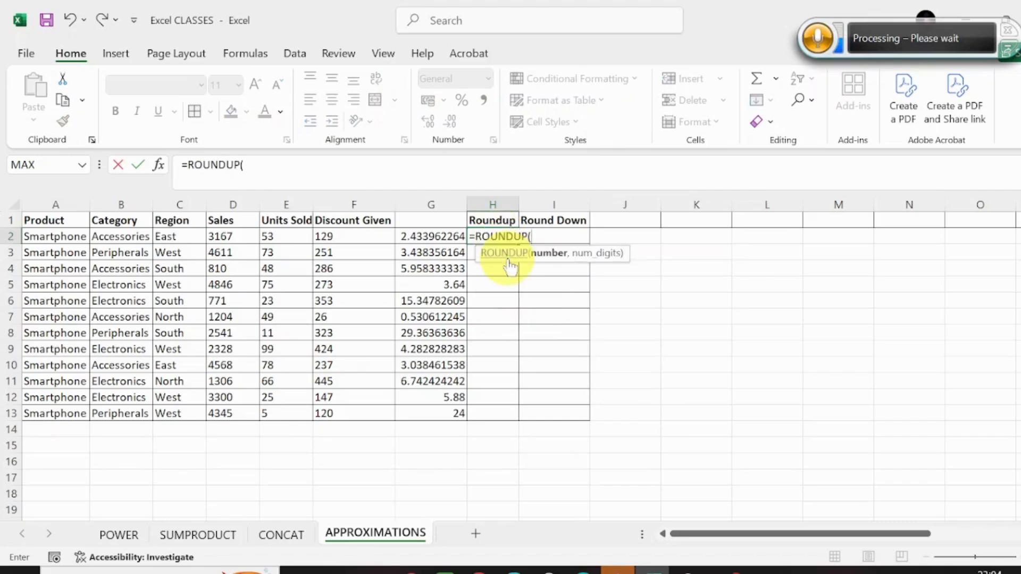
pyautogui.click(434, 238)
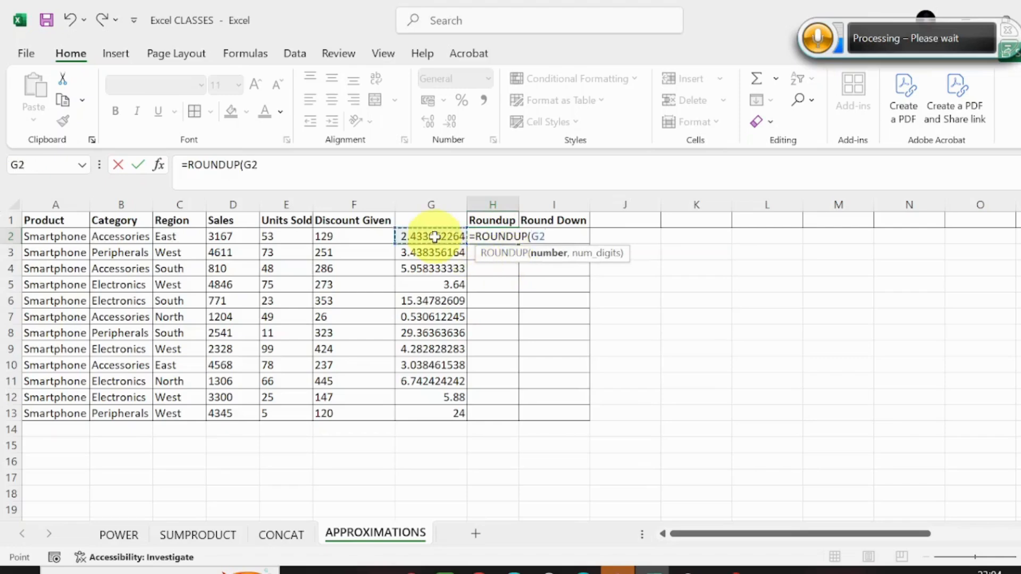
pyautogui.write(',')
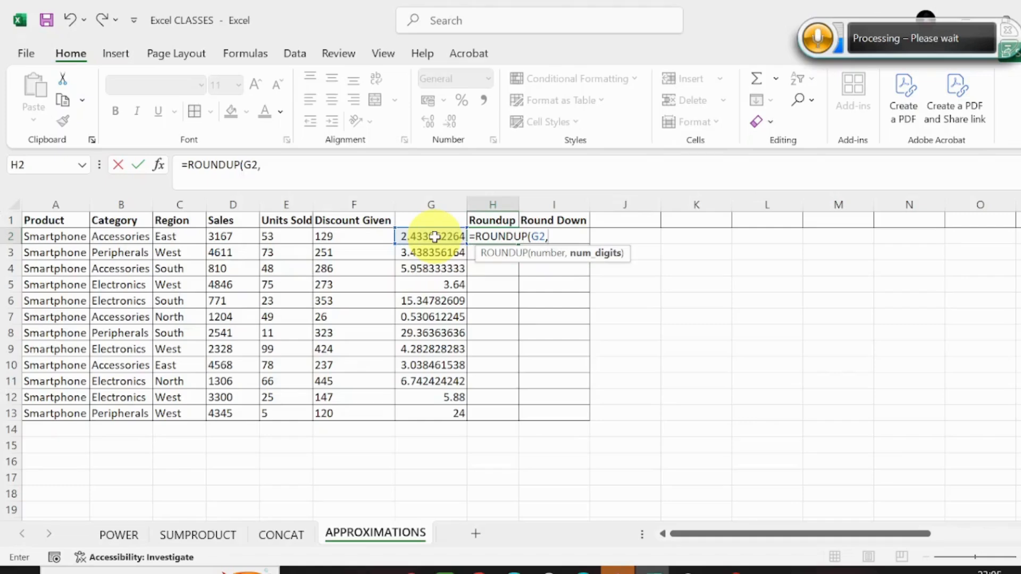
pyautogui.write('2)')
pyautogui.click(435, 236)
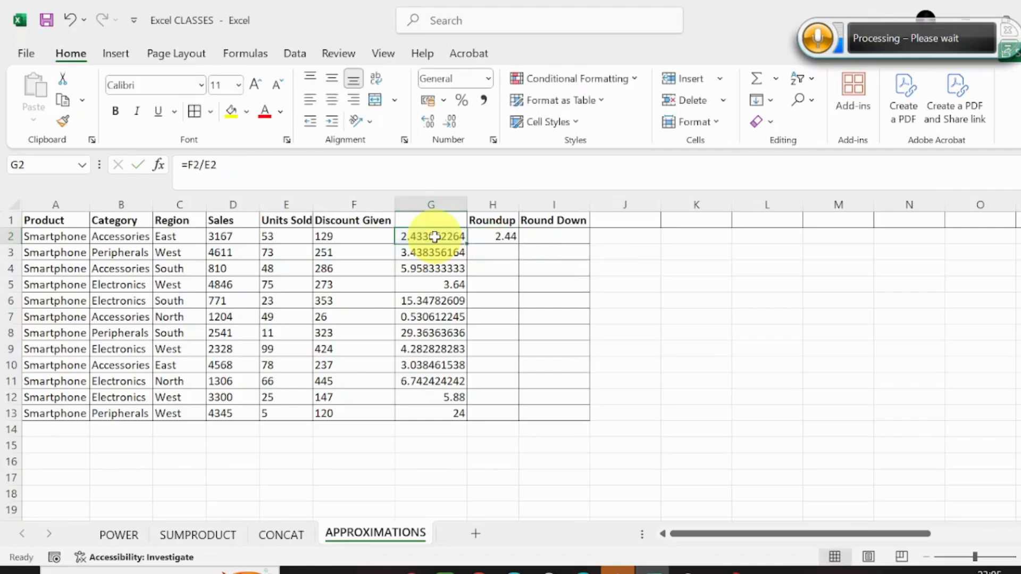
pyautogui.click(502, 235)
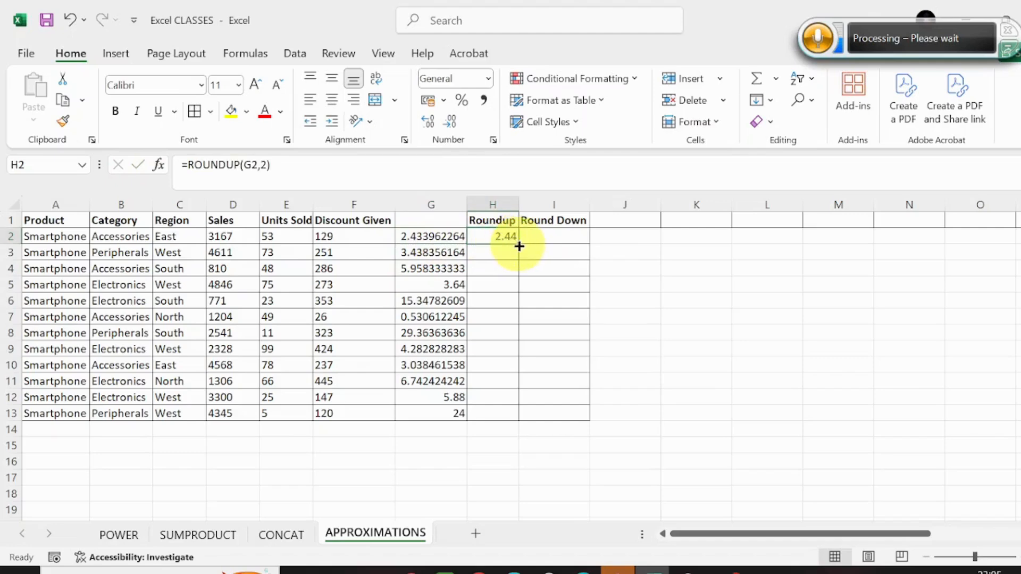
pyautogui.doubleClick(519, 244)
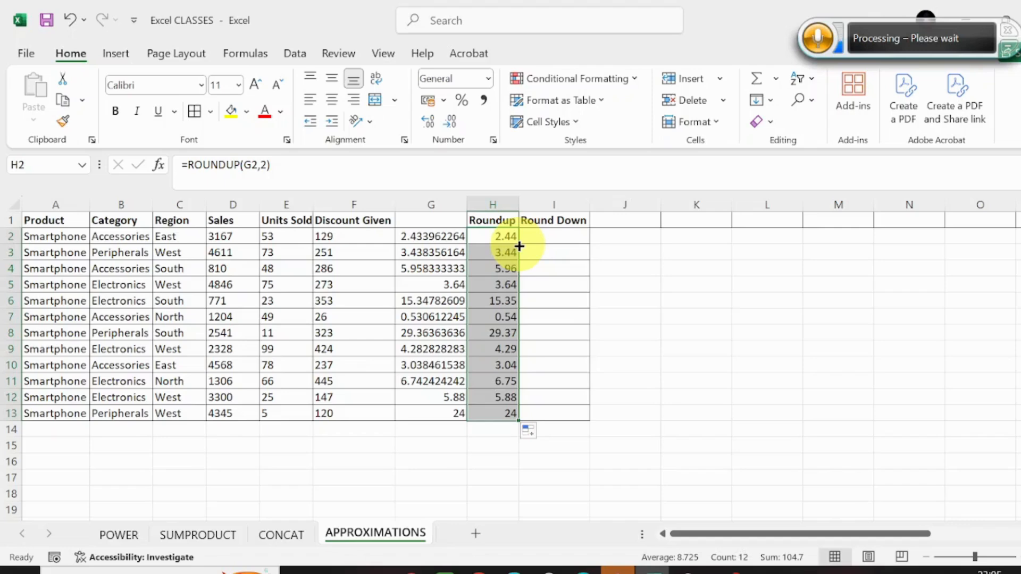
# Step: Inspect the formula behind the unrounded value in cell G2
pyautogui.click(412, 237)
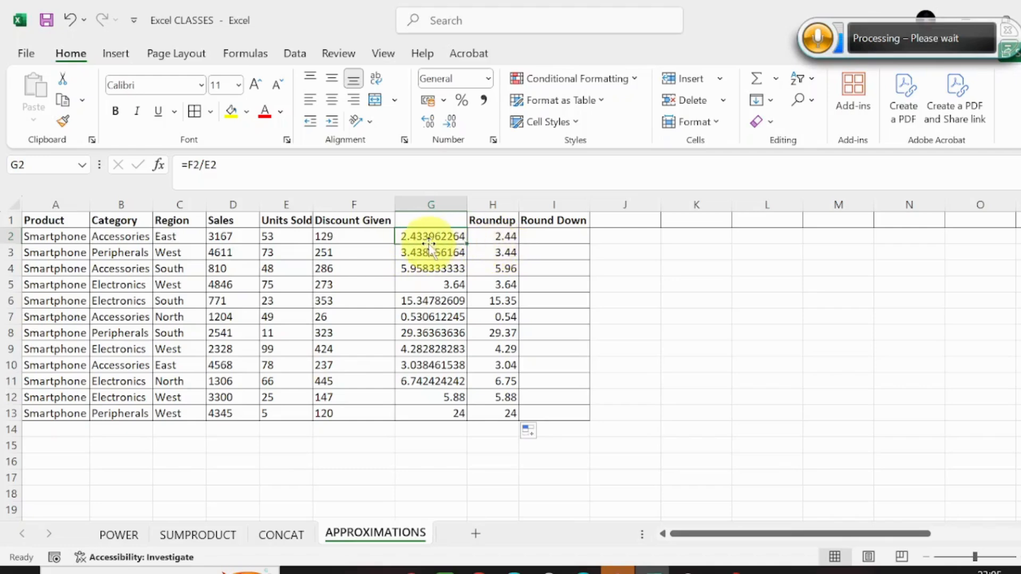
pyautogui.doubleClick(426, 238)
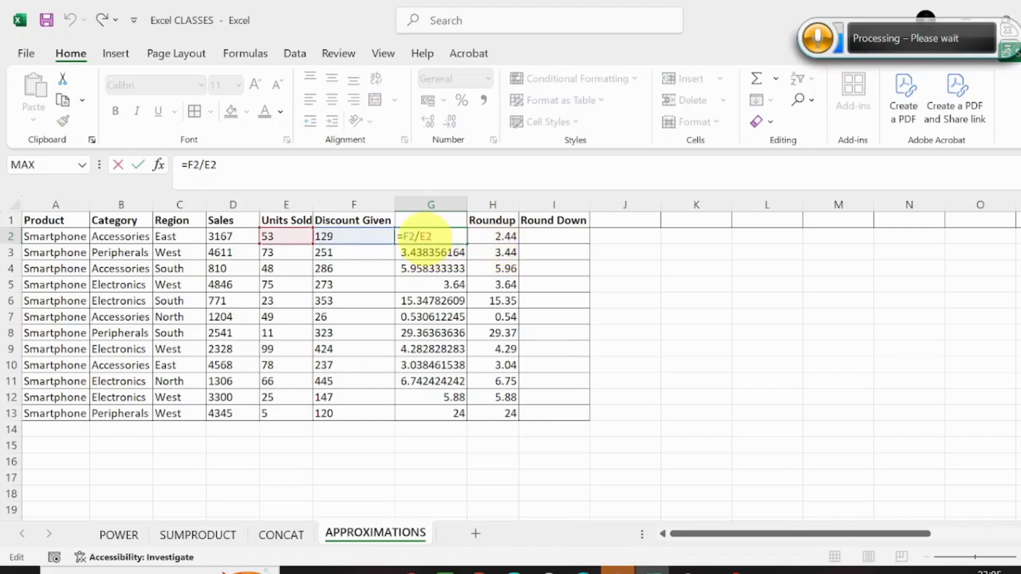
pyautogui.click(409, 296)
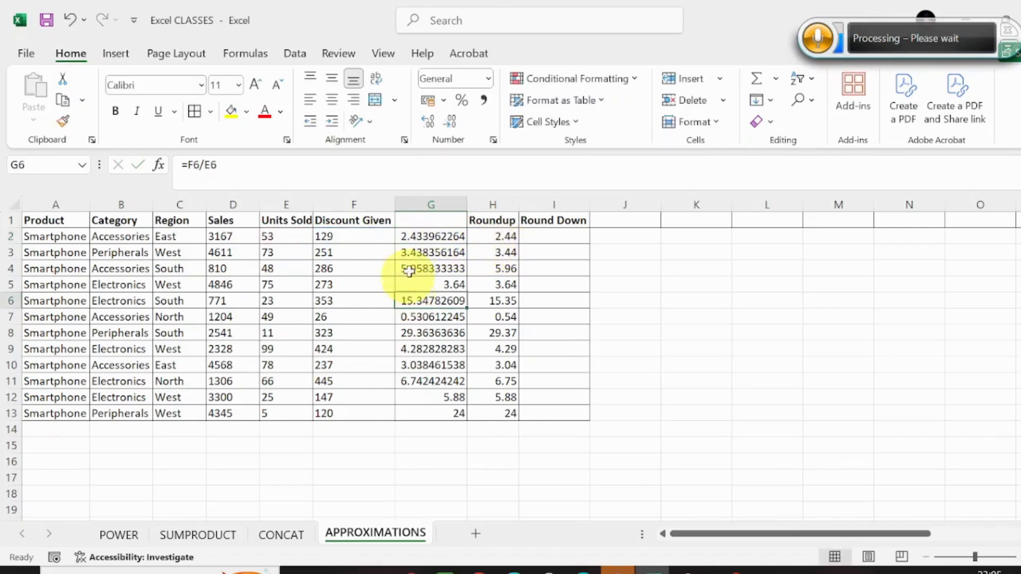
pyautogui.click(423, 238)
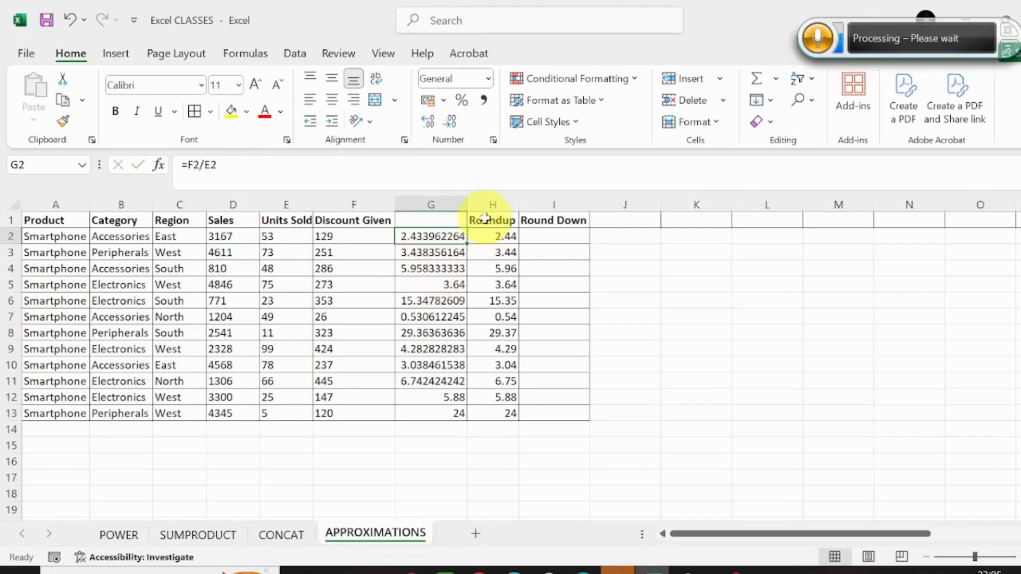
# Step: Try to change the number of digits in H2's ROUNDUP formula to 3
pyautogui.click(486, 236)
pyautogui.click(263, 166)
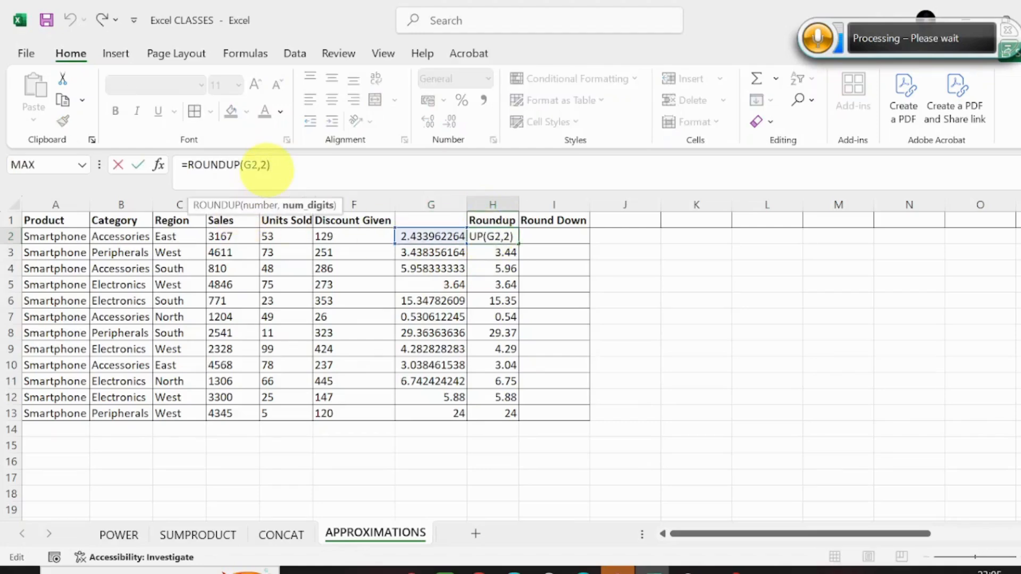
pyautogui.press('BackSpace')
pyautogui.write('3')
pyautogui.press('Return')
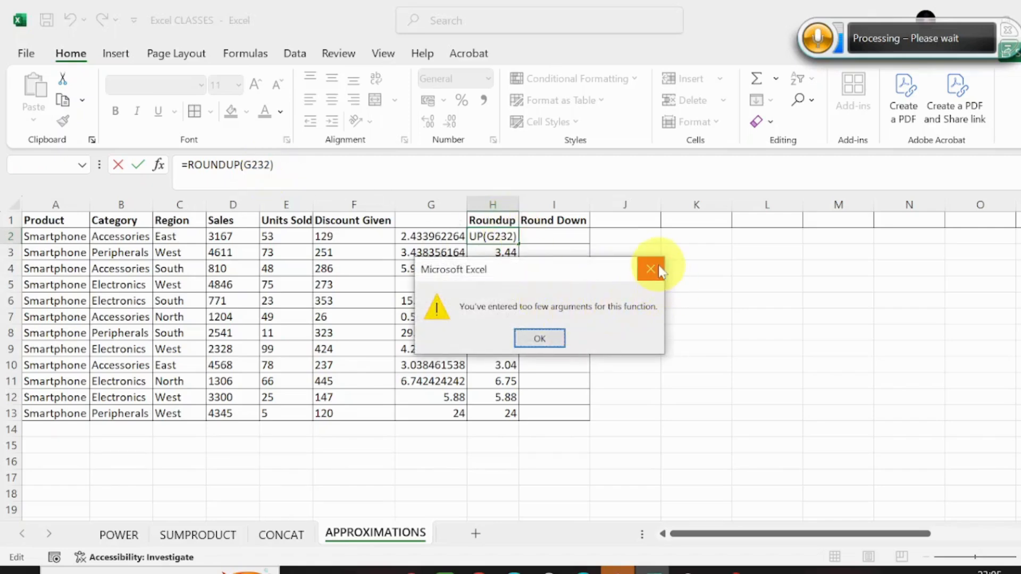
pyautogui.click(659, 269)
# Step: Correct the formula in H2 to =ROUNDUP(G2,3) and fill it down the Roundup column to row 13
pyautogui.click(264, 165)
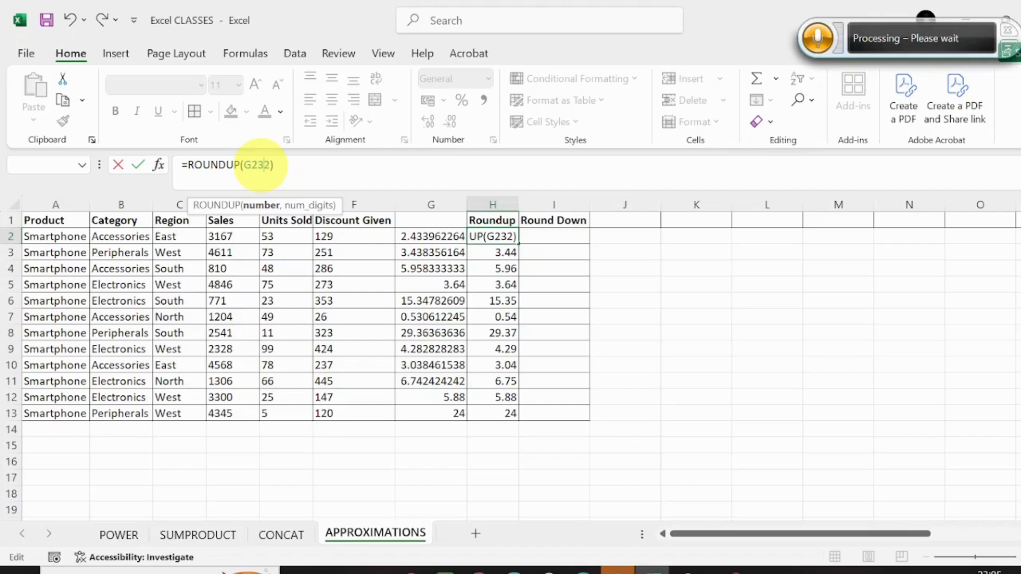
pyautogui.press('BackSpace')
pyautogui.write(',')
pyautogui.press('Delete')
pyautogui.write('3')
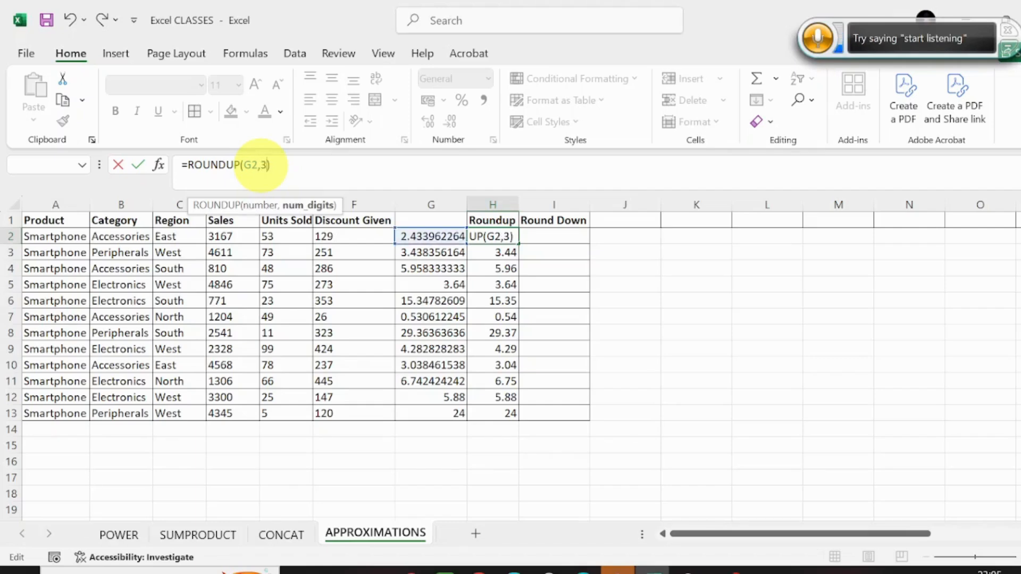
pyautogui.press('Return')
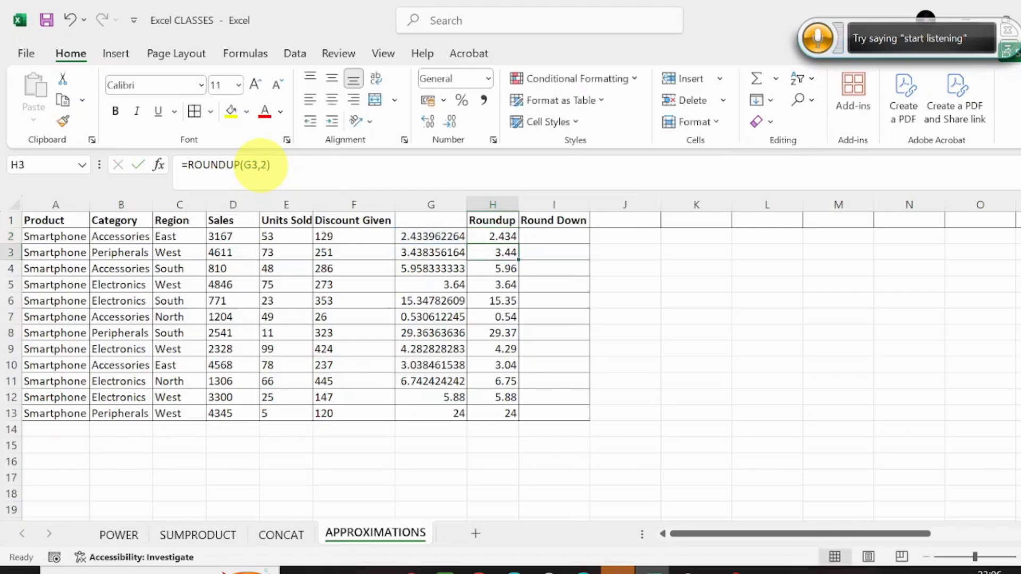
pyautogui.click(515, 239)
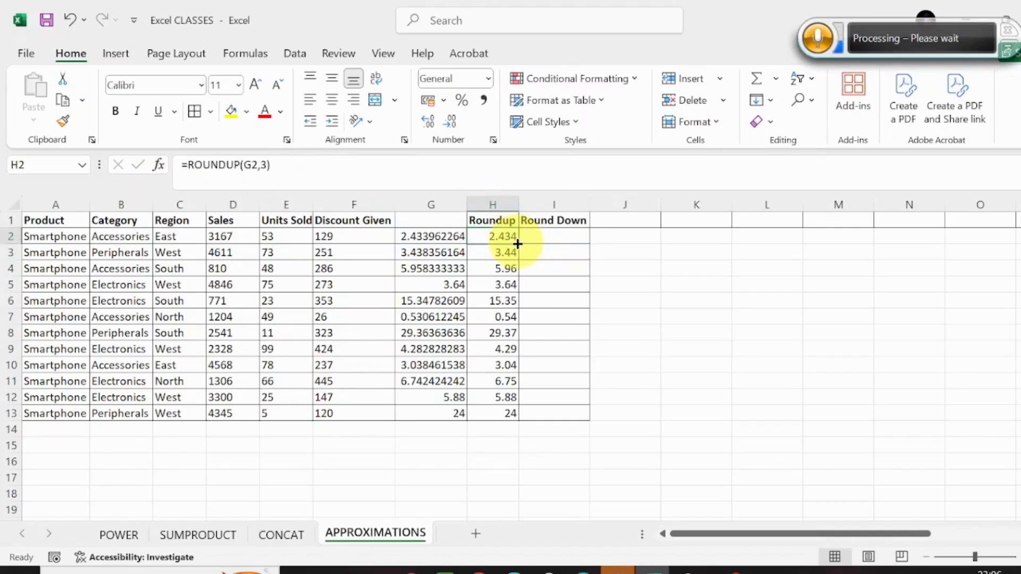
pyautogui.doubleClick(518, 244)
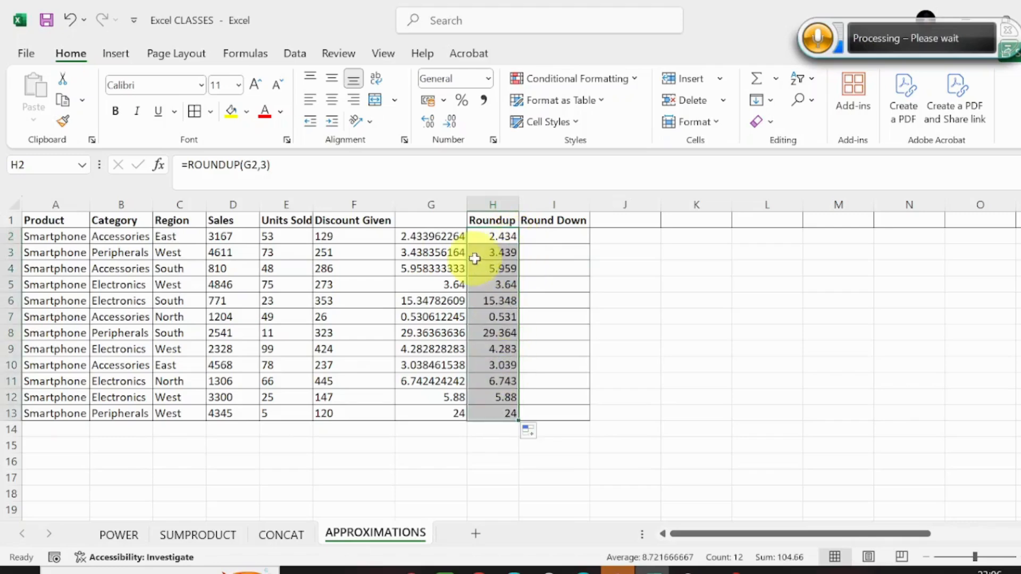
# Step: Enter =ROUNDDOWN(G2,2) in cell I2 under the Round Down heading
pyautogui.click(555, 233)
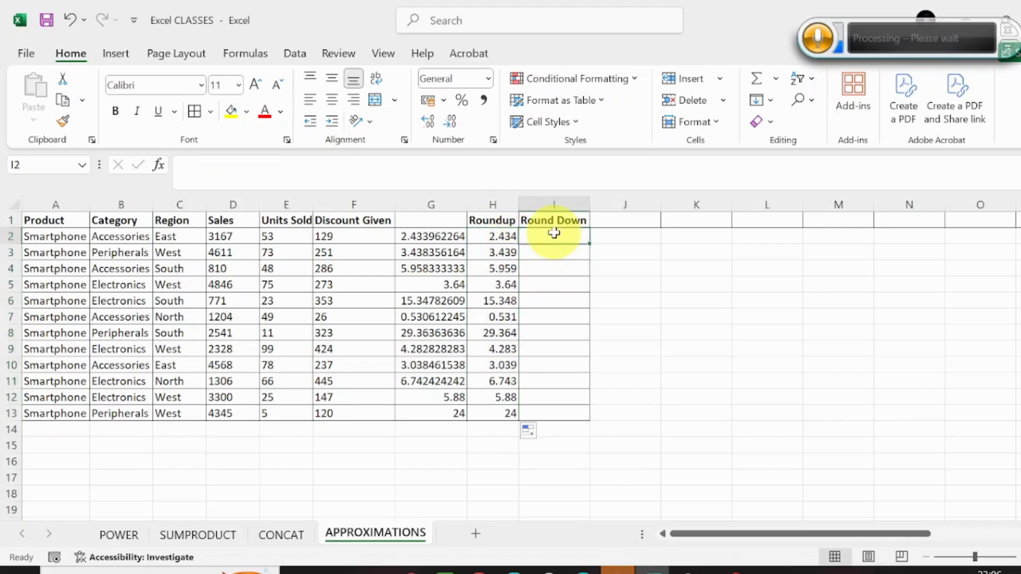
pyautogui.write('=')
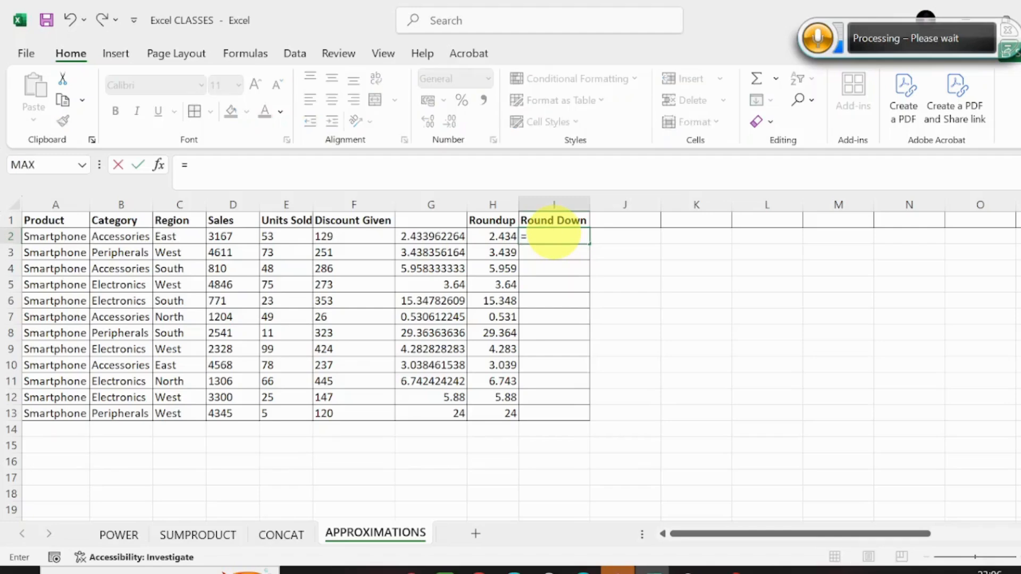
pyautogui.write('round')
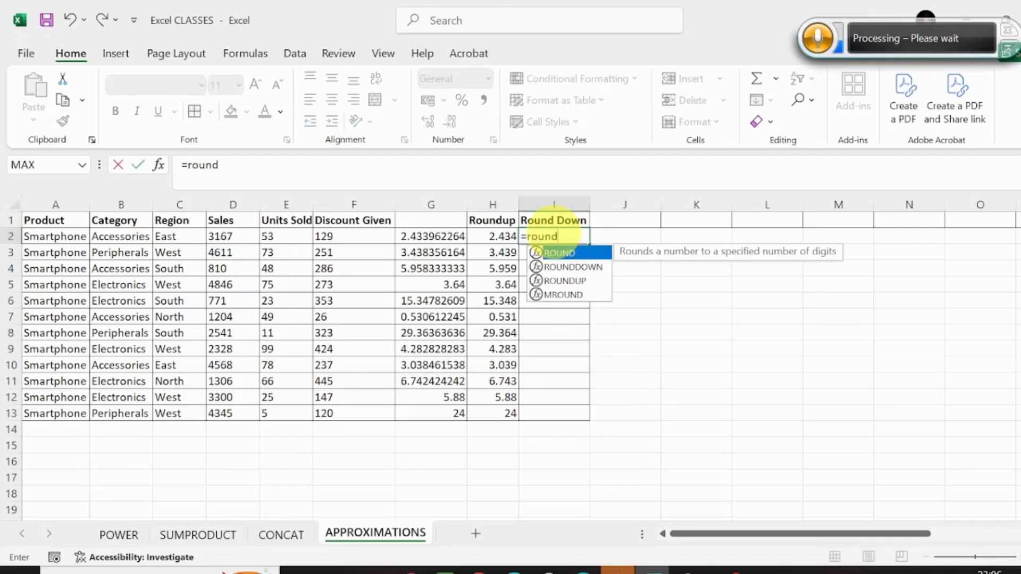
pyautogui.doubleClick(579, 267)
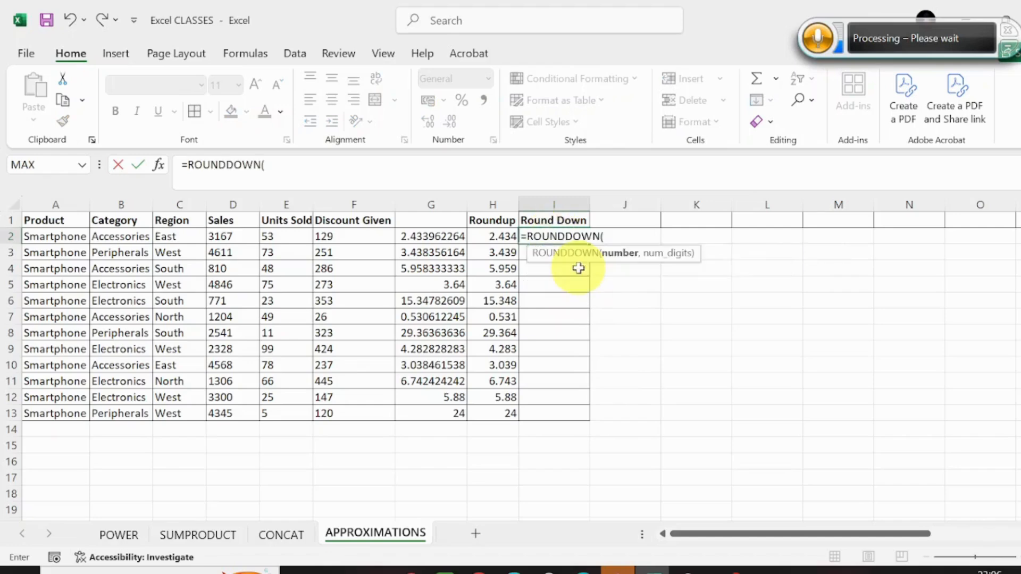
pyautogui.click(437, 237)
pyautogui.write(',')
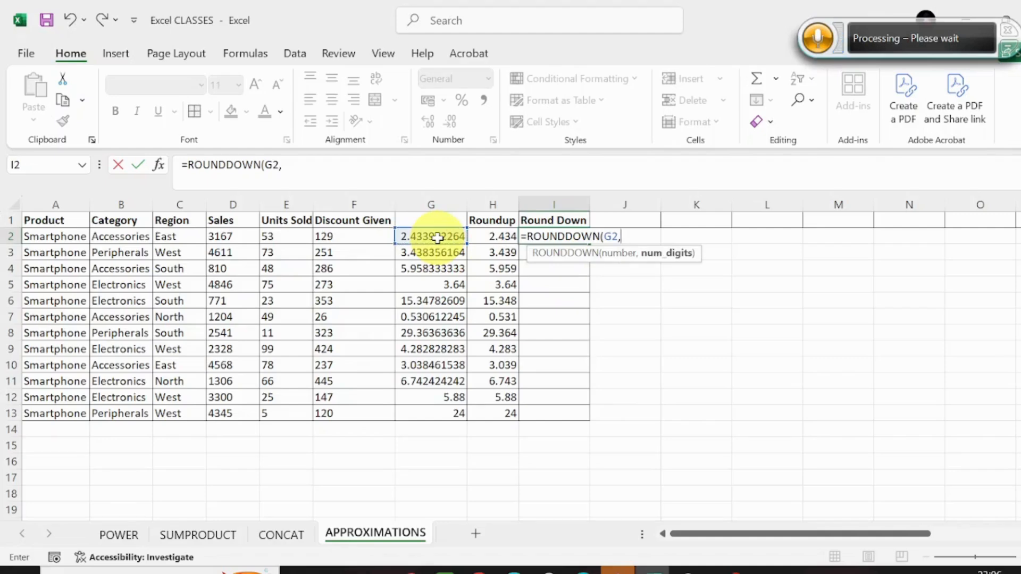
pyautogui.write('2')
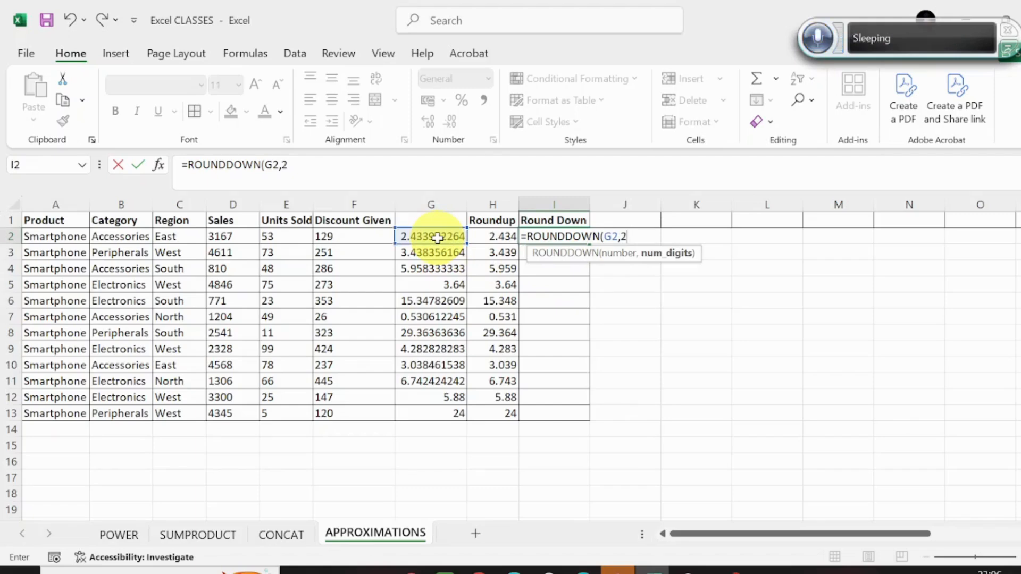
pyautogui.write(')')
pyautogui.press('Return')
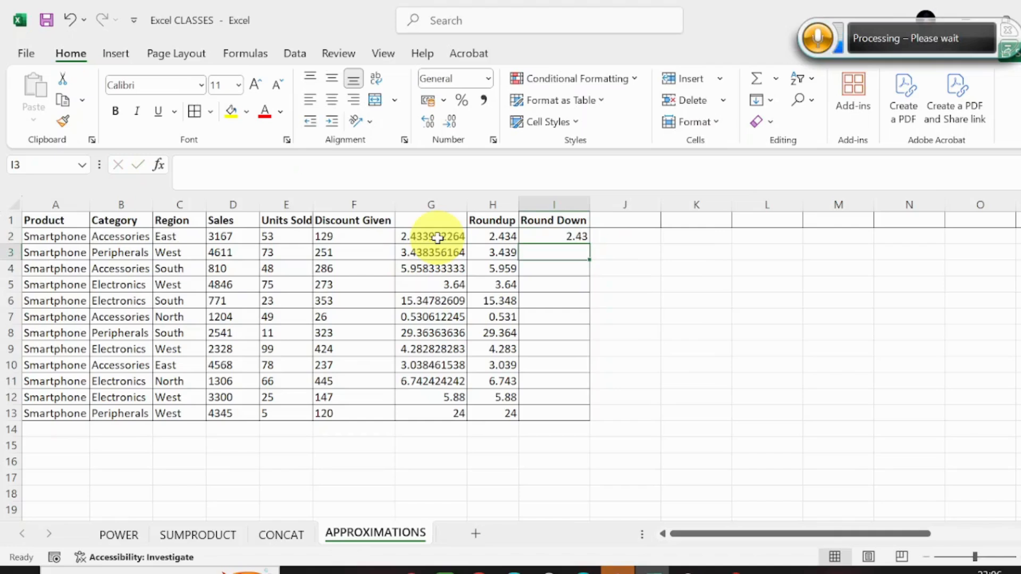
# Step: Change the formula in I2 to =ROUNDDOWN(G2,3) and fill it down the Round Down column to row 13
pyautogui.click(555, 244)
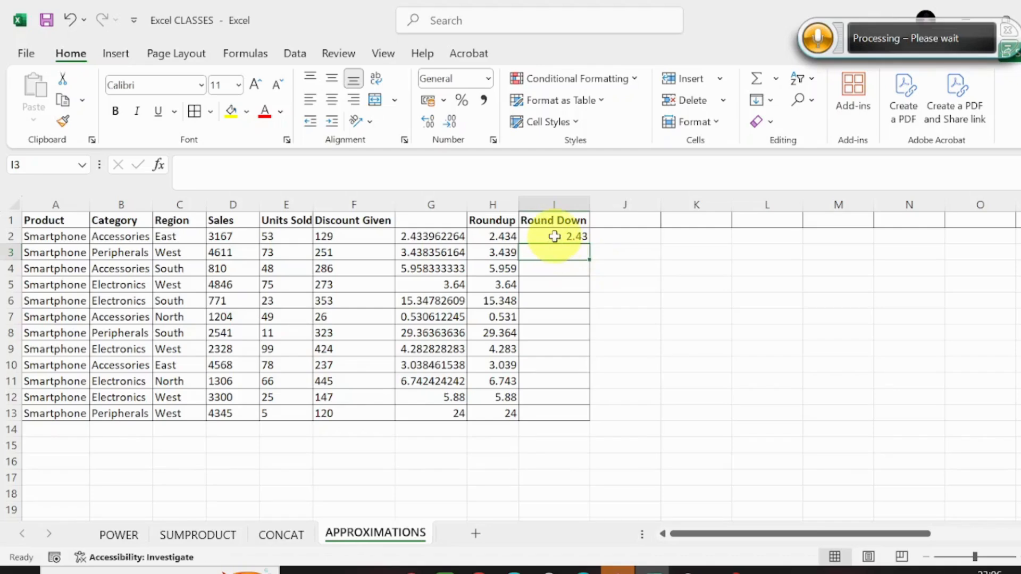
pyautogui.click(555, 236)
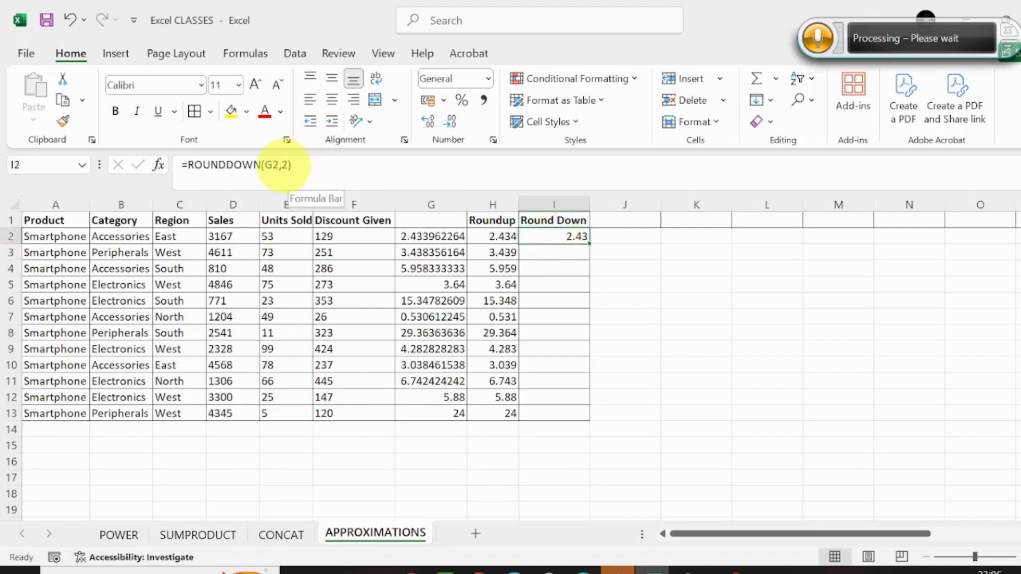
pyautogui.click(283, 165)
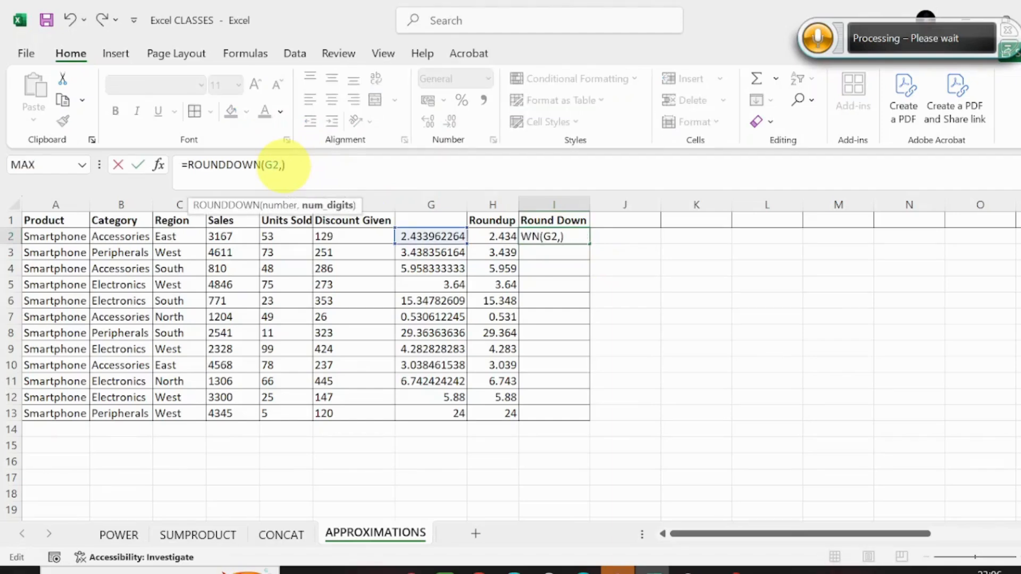
pyautogui.press('BackSpace')
pyautogui.write('3')
pyautogui.press('Return')
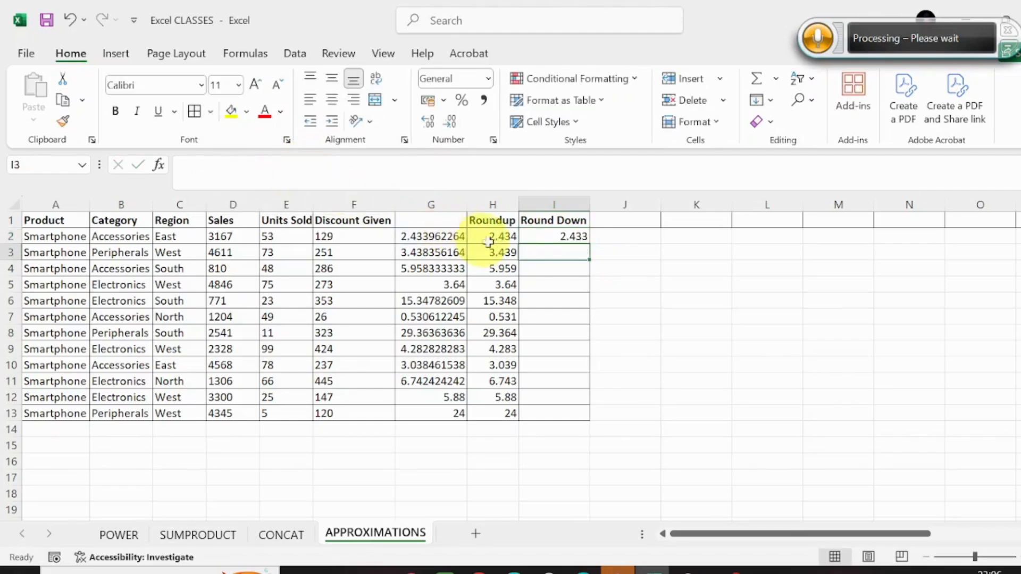
pyautogui.click(559, 241)
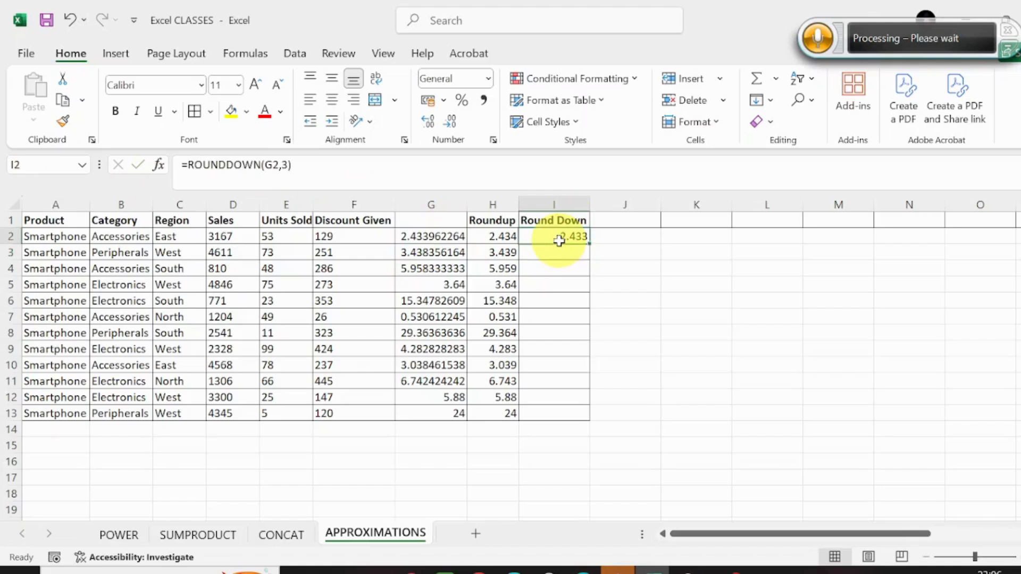
pyautogui.doubleClick(589, 244)
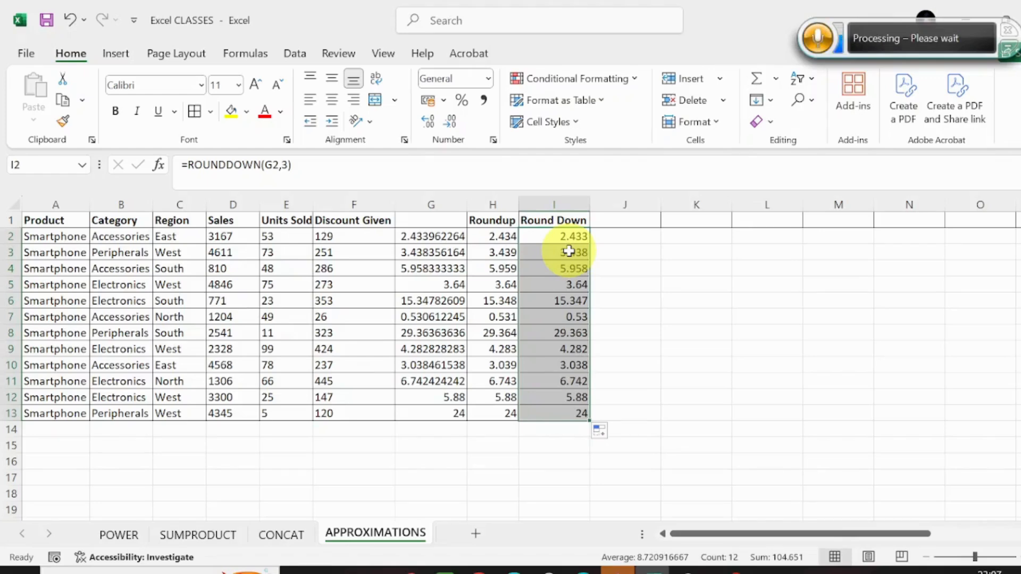
pyautogui.click(1009, 34)
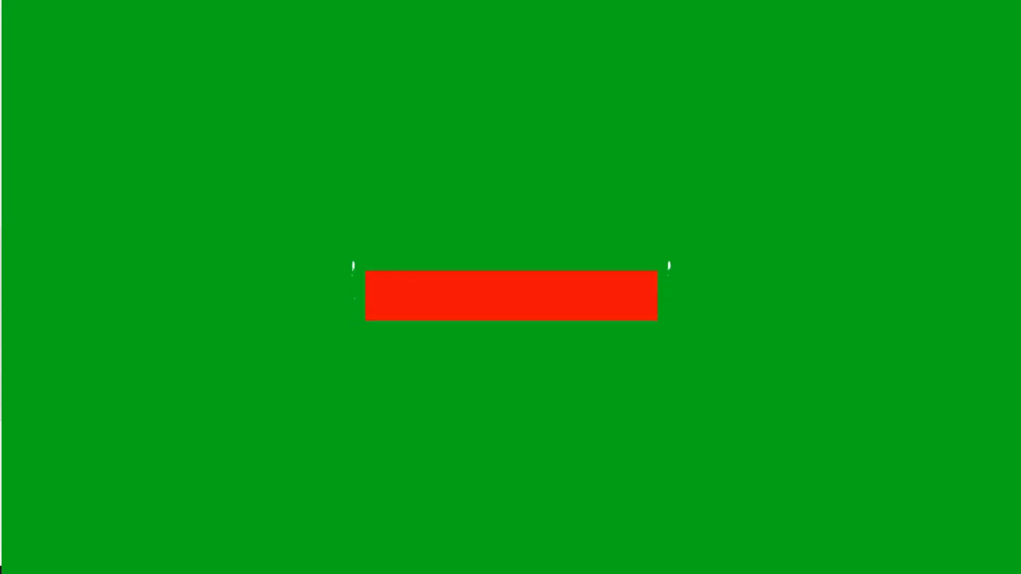